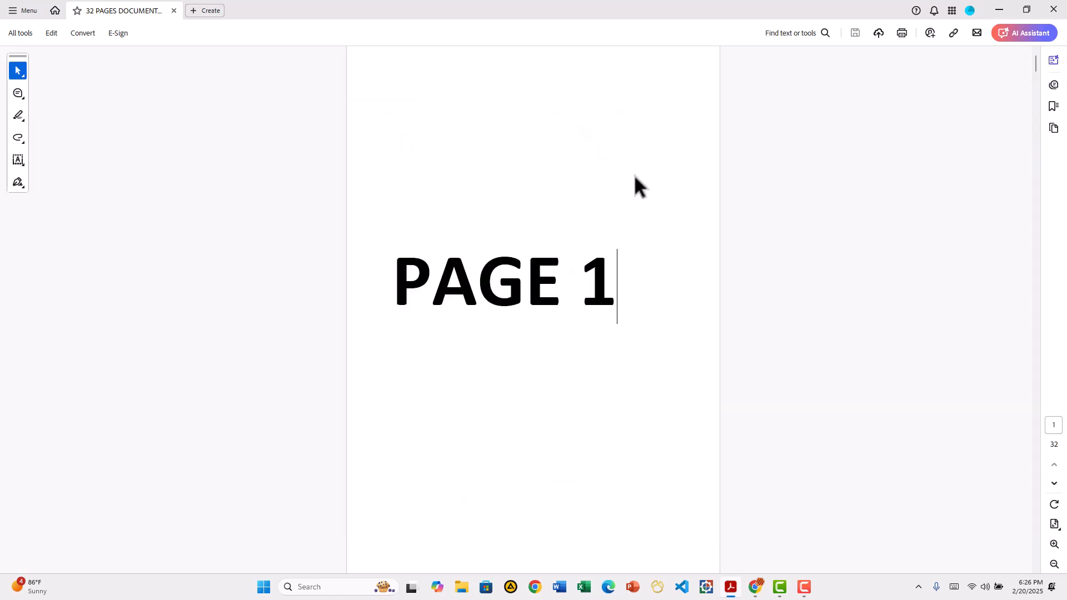
Look through the 32-page document to its last page and return to page 1
{"action": "scroll", "coordinate": [635, 174], "scroll_direction": "down", "scroll_amount": 12}
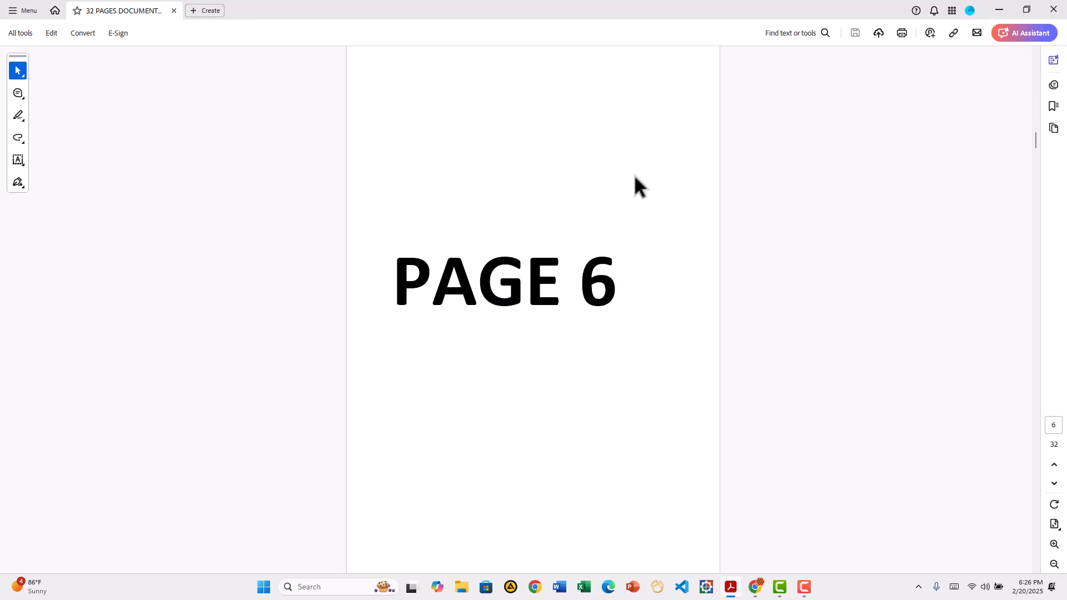
{"action": "scroll", "coordinate": [635, 176], "scroll_direction": "down", "scroll_amount": 14}
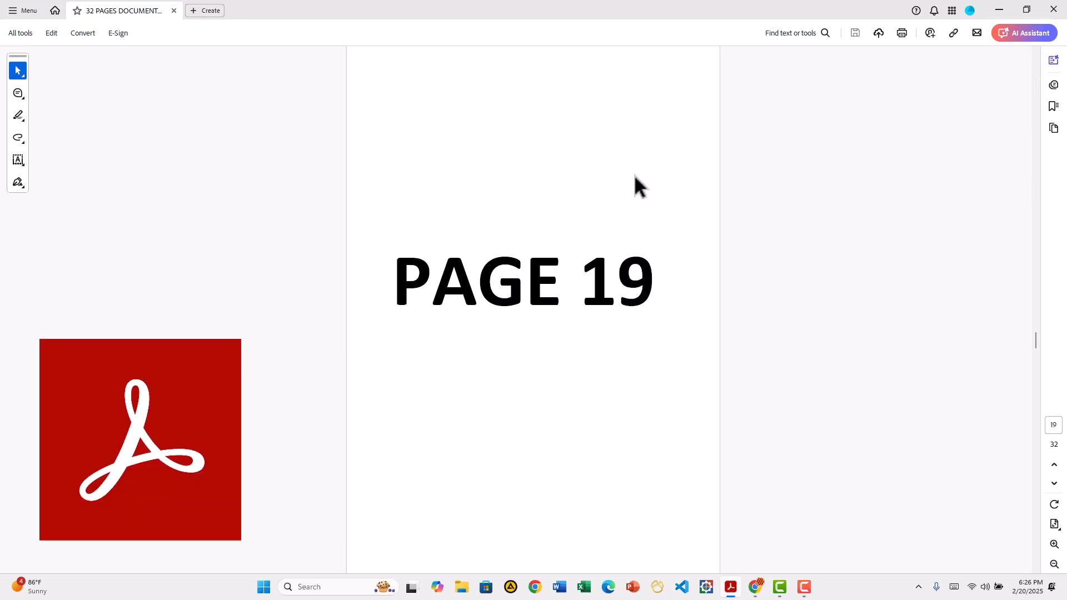
{"action": "scroll", "coordinate": [634, 177], "scroll_direction": "down", "scroll_amount": 5}
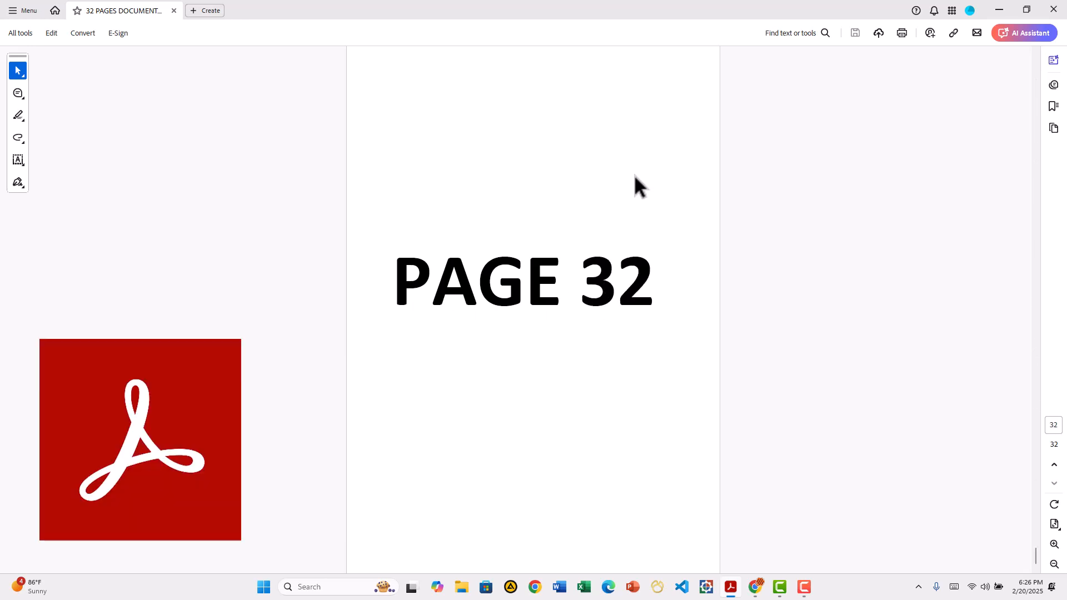
{"action": "scroll", "coordinate": [635, 177], "scroll_direction": "up", "scroll_amount": 9}
{"action": "scroll", "coordinate": [634, 174], "scroll_direction": "up", "scroll_amount": 20}
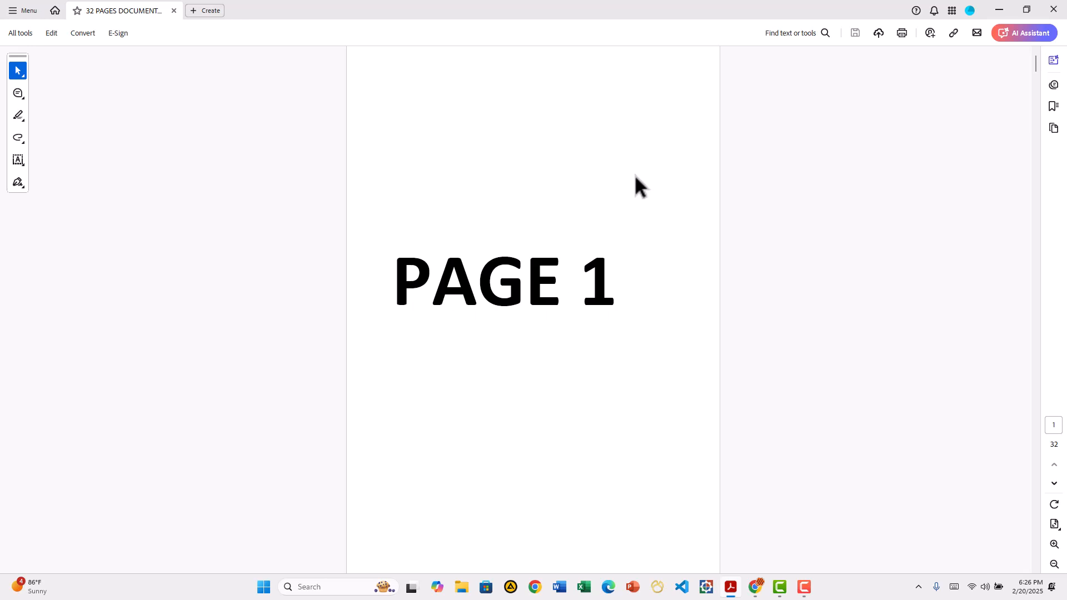
Open the print settings for the document and choose Microsoft Print to PDF as the printer
{"action": "left_click", "coordinate": [17, 10]}
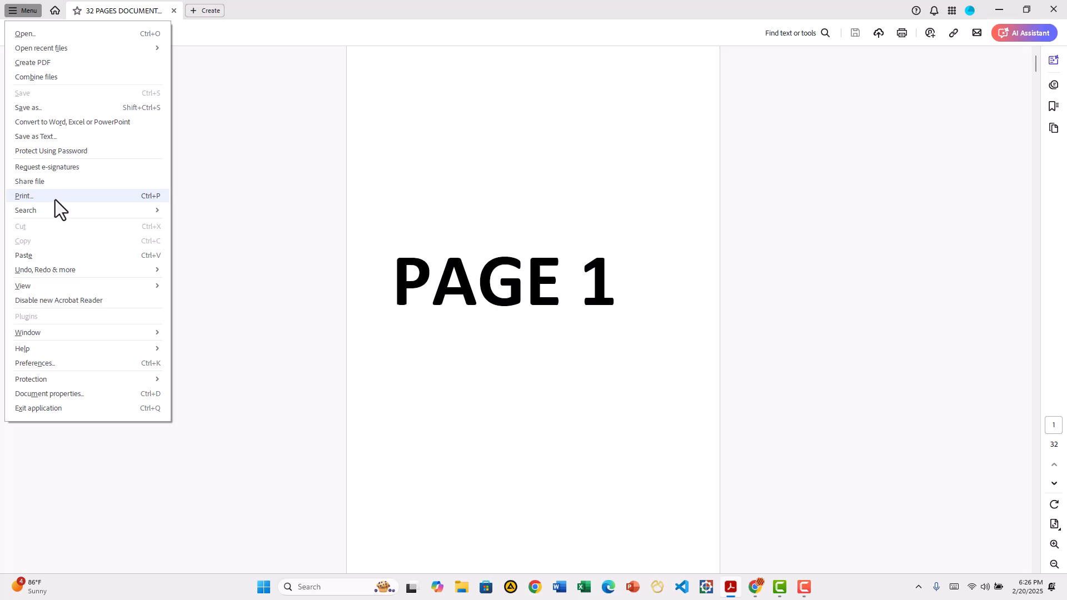
{"action": "left_click", "coordinate": [448, 184]}
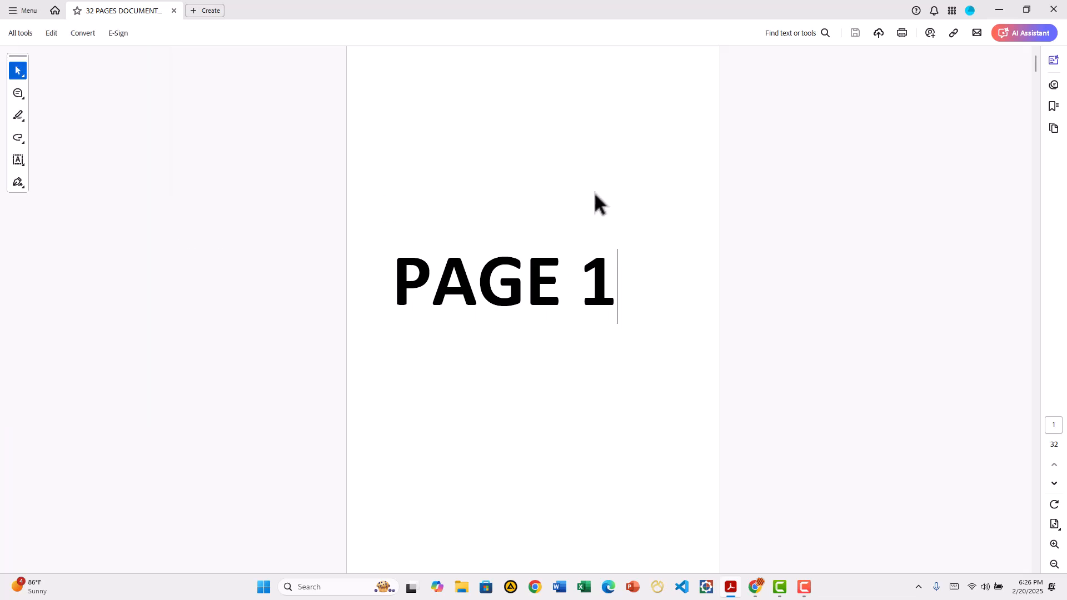
{"action": "left_click", "coordinate": [902, 33]}
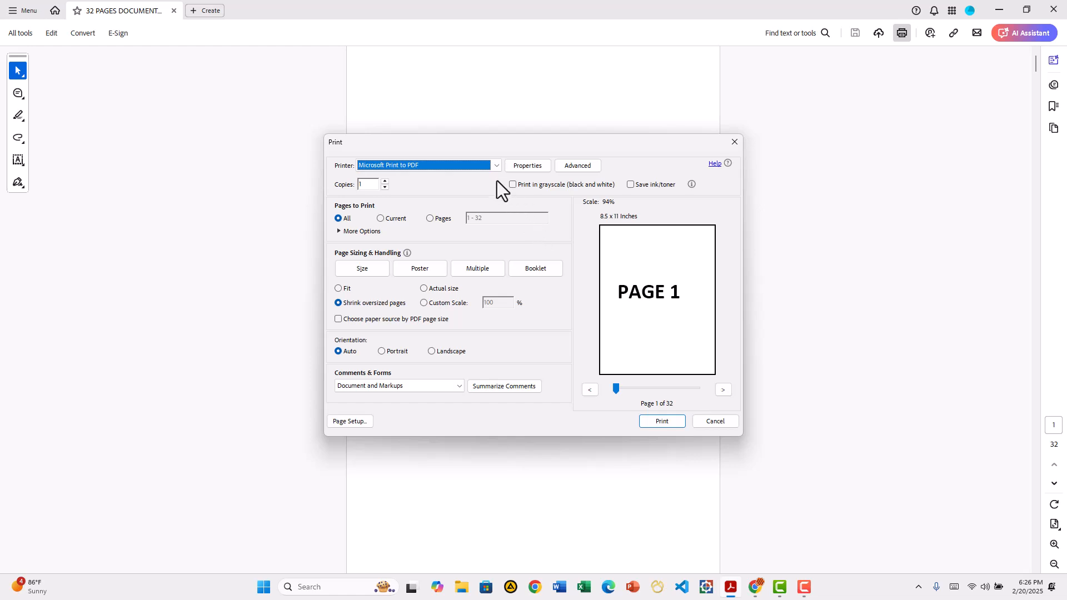
{"action": "left_click", "coordinate": [495, 165]}
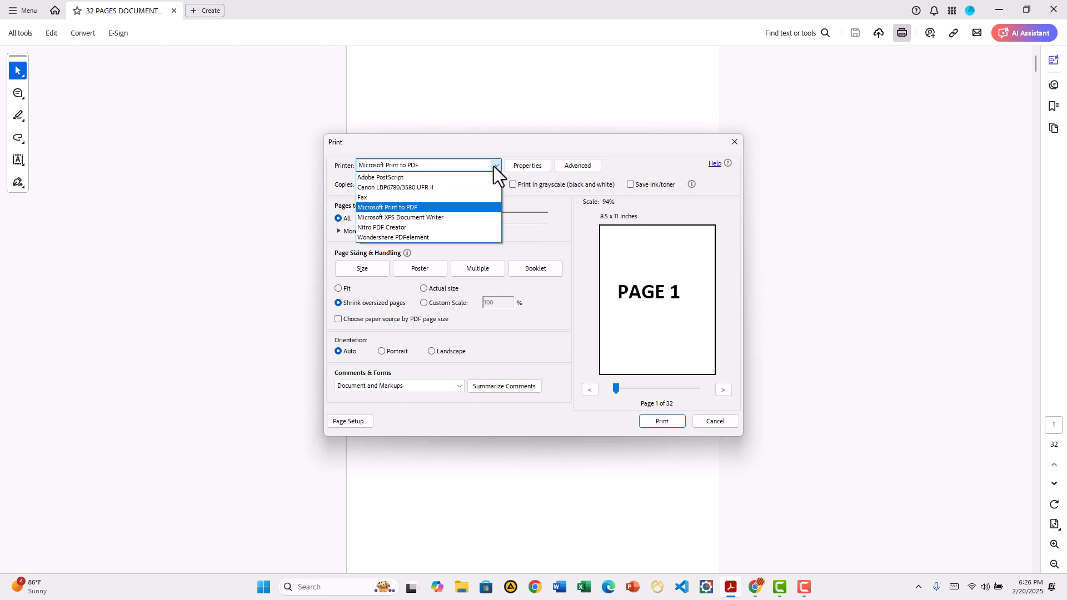
{"action": "left_click", "coordinate": [440, 208]}
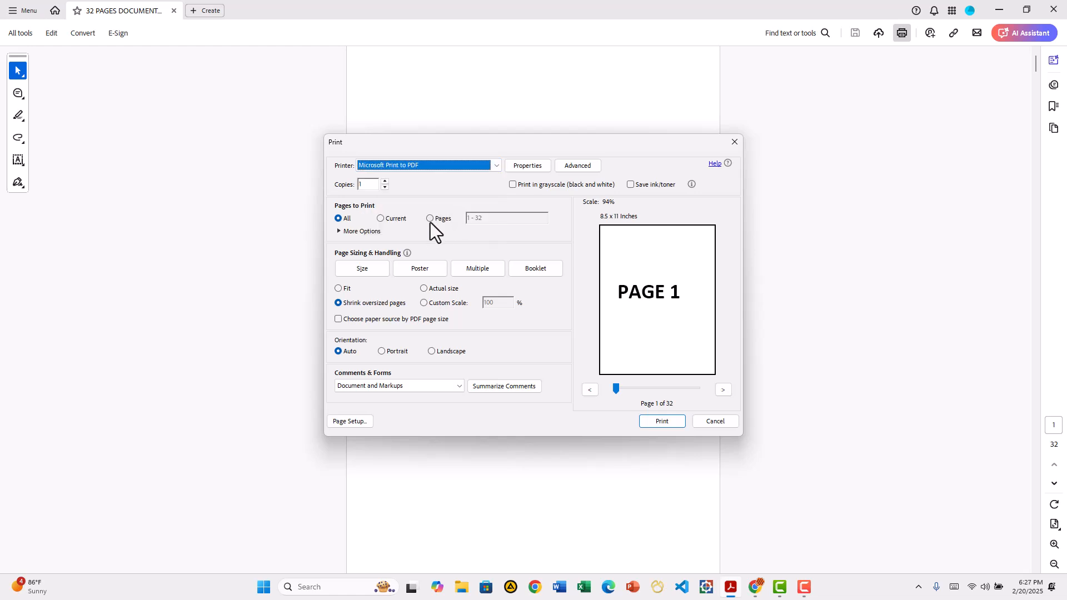
Restrict the pages to print to the custom range 1-3,6,8,16-19
{"action": "left_click", "coordinate": [434, 220]}
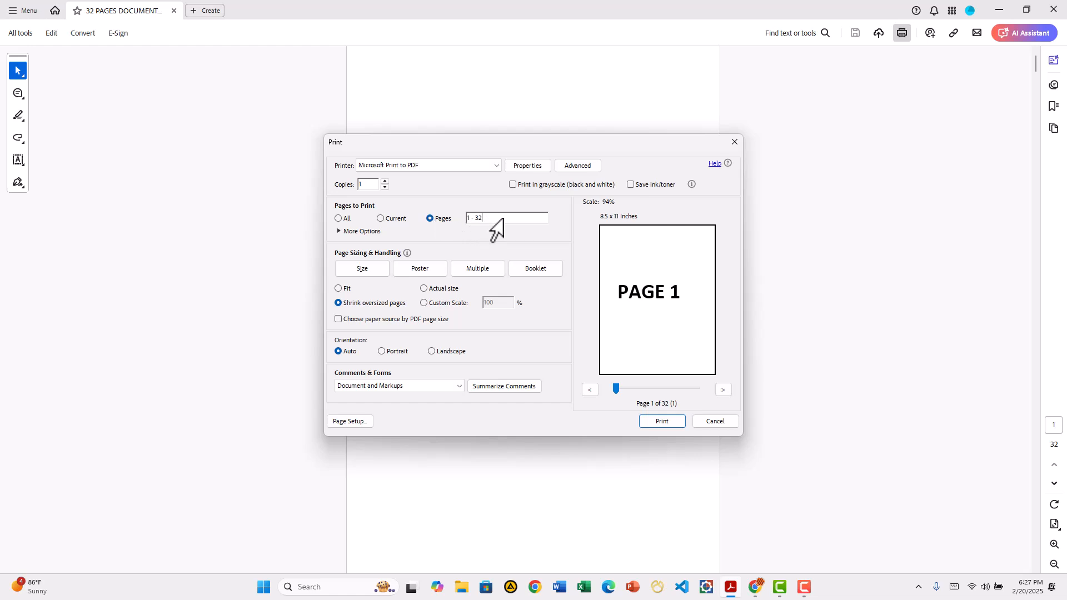
{"action": "left_click_drag", "start_coordinate": [494, 218], "coordinate": [455, 221]}
{"action": "type", "text": "1-3,6,8,16-19"}
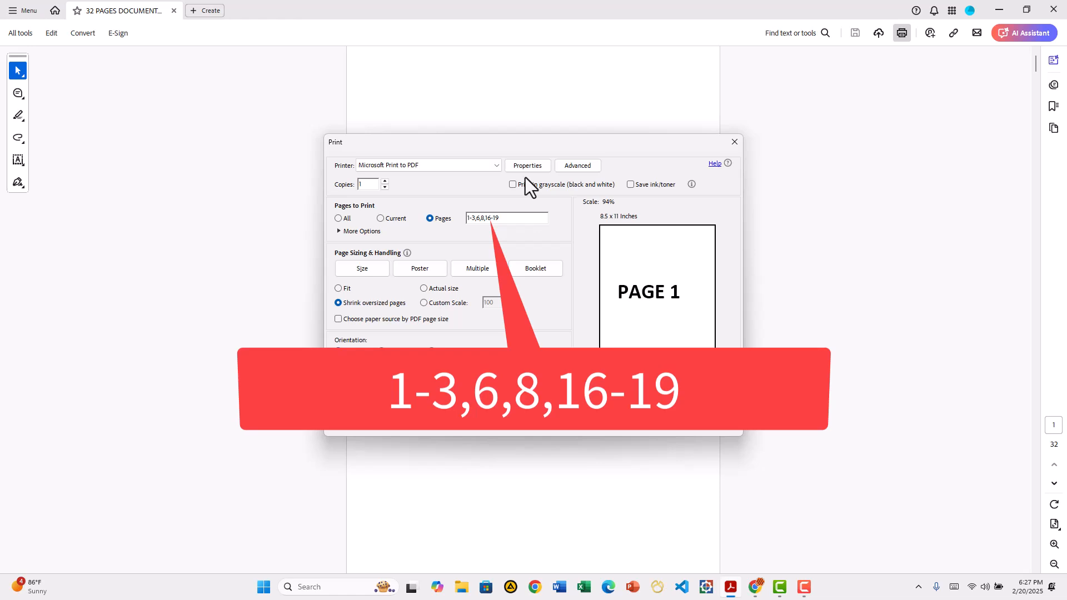
Page through the print preview to check which pages the custom range includes
{"action": "left_click", "coordinate": [723, 390]}
{"action": "left_click", "coordinate": [588, 391]}
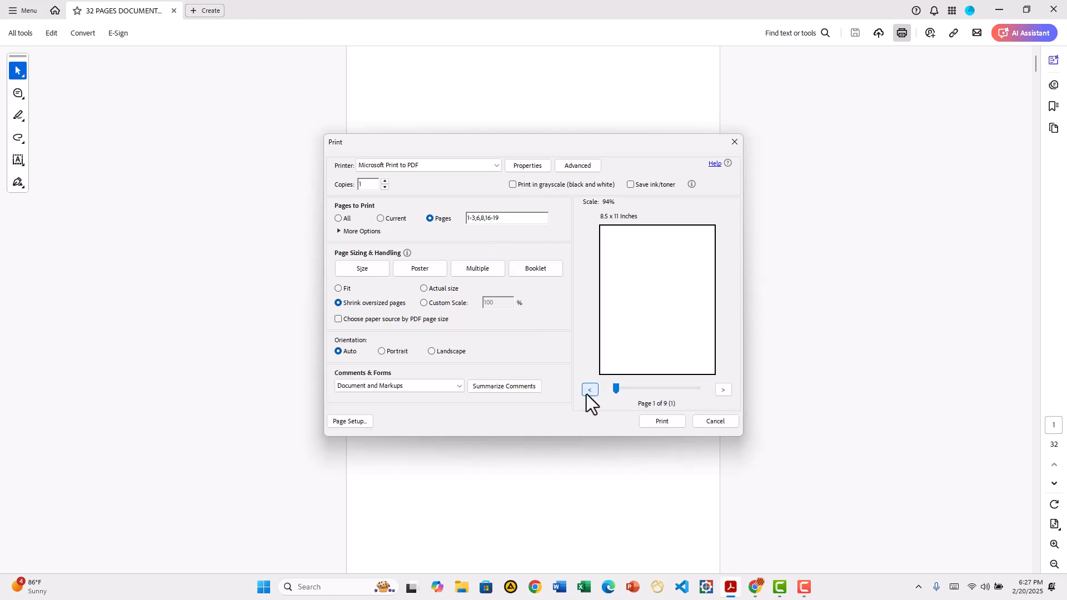
{"action": "left_click", "coordinate": [724, 390]}
{"action": "left_click", "coordinate": [723, 390]}
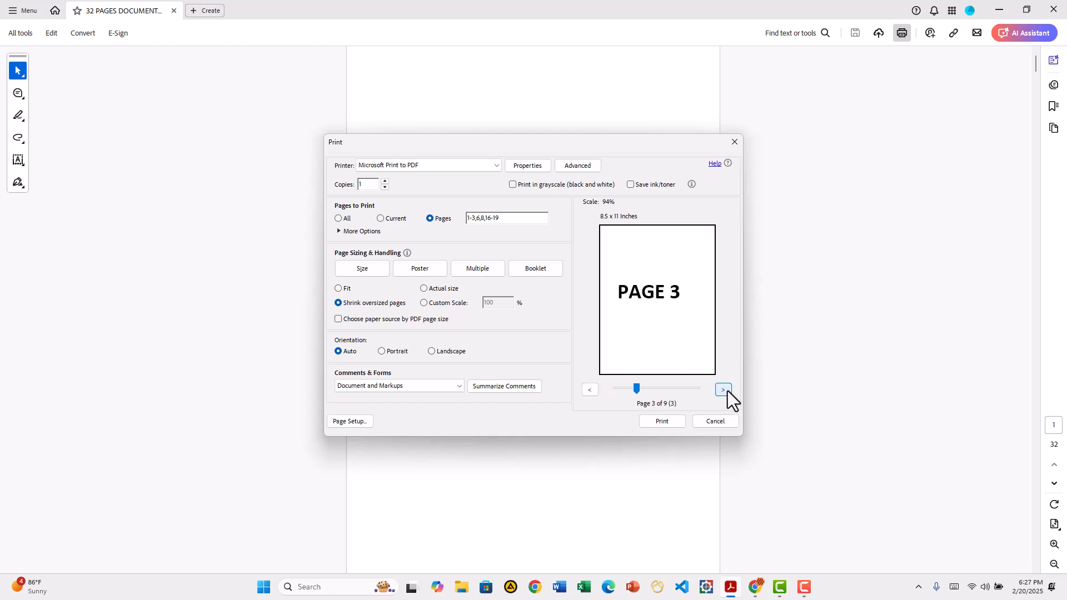
{"action": "left_click", "coordinate": [728, 391]}
{"action": "left_click", "coordinate": [723, 391]}
{"action": "left_click", "coordinate": [724, 390]}
{"action": "left_click", "coordinate": [728, 391]}
{"action": "left_click", "coordinate": [729, 392]}
{"action": "left_click", "coordinate": [728, 391]}
Print the chosen pages to a PDF file saved on the Desktop as Selected_Pages
{"action": "left_click", "coordinate": [669, 423]}
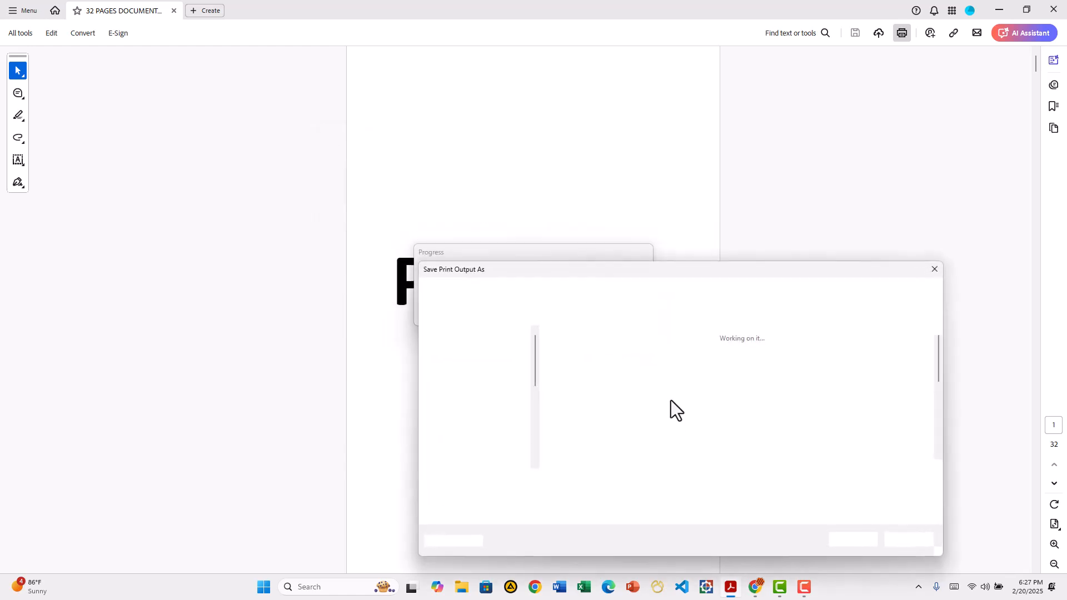
{"action": "left_click_drag", "start_coordinate": [583, 271], "coordinate": [471, 164]}
{"action": "type", "text": "Selected"}
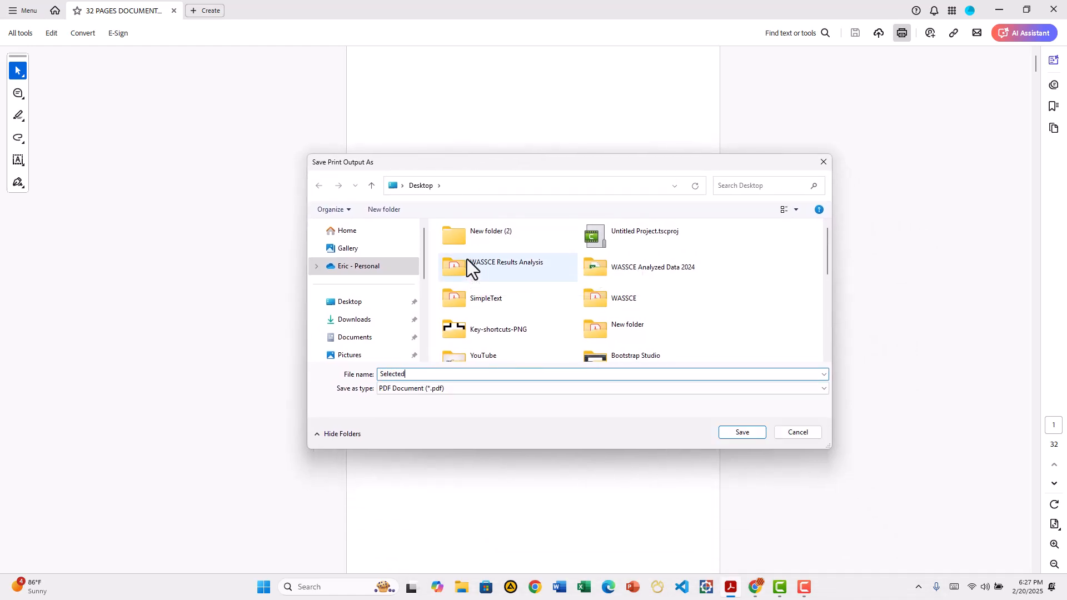
{"action": "type", "text": "_Pages"}
{"action": "left_click", "coordinate": [751, 434]}
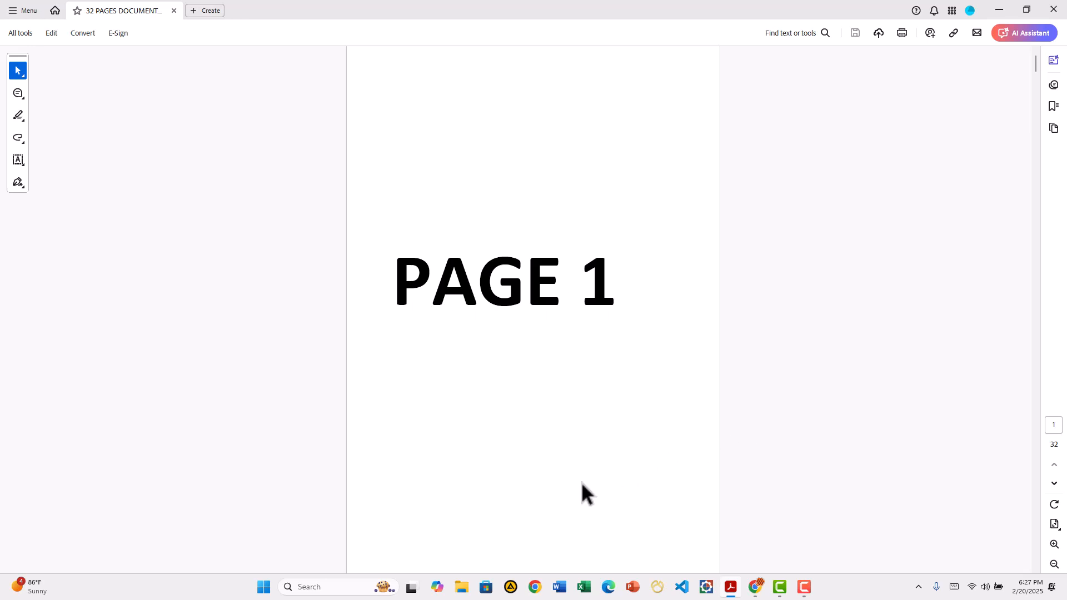
Switch to File Explorer and open the Selected_Pages PDF from the Desktop folder
{"action": "left_click", "coordinate": [459, 593]}
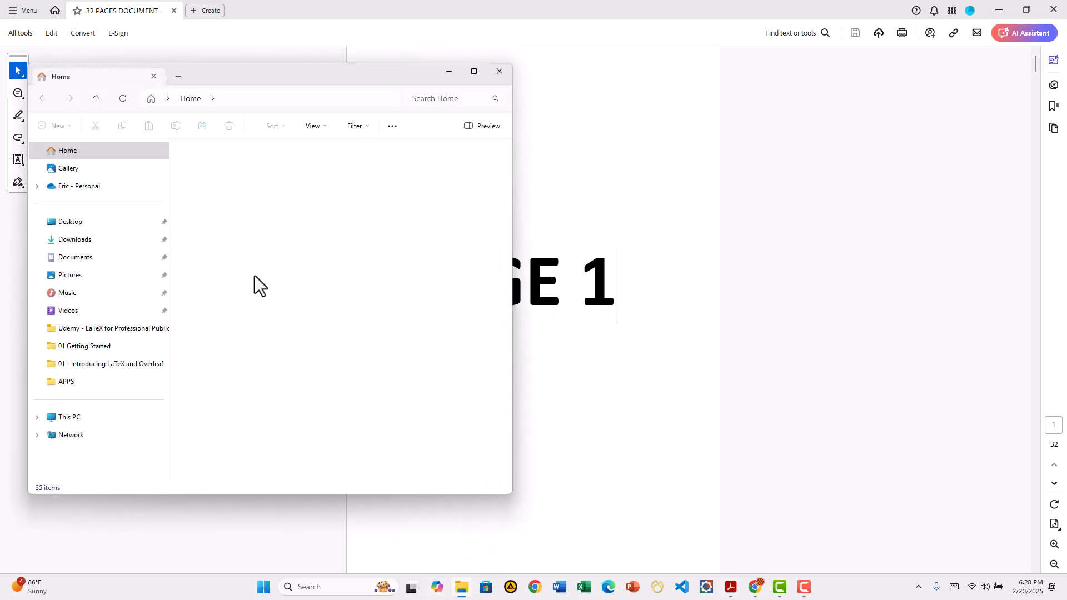
{"action": "double_click", "coordinate": [259, 181]}
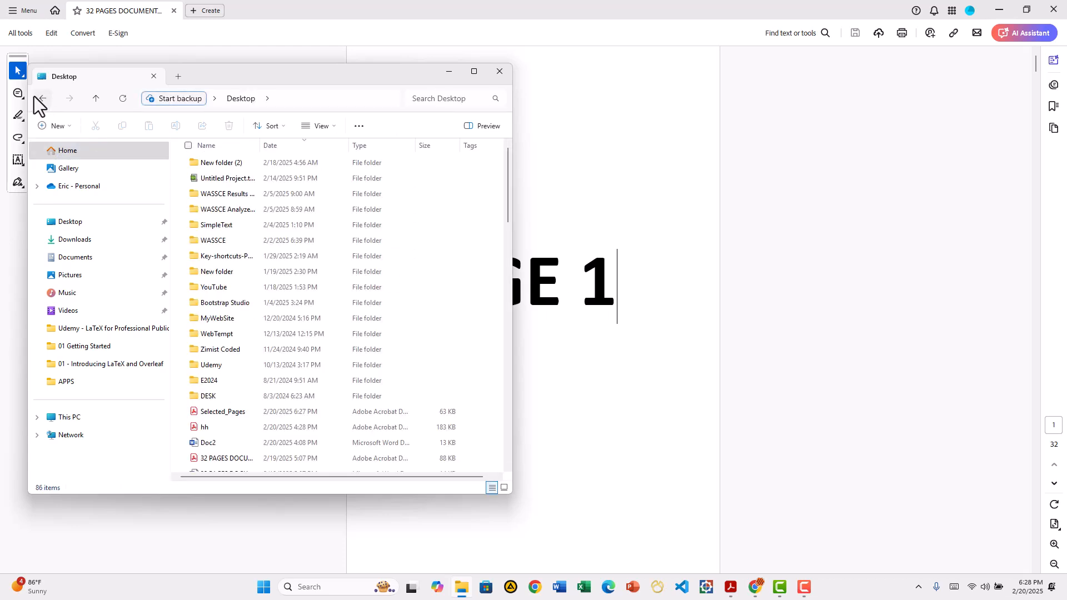
{"action": "double_click", "coordinate": [257, 415]}
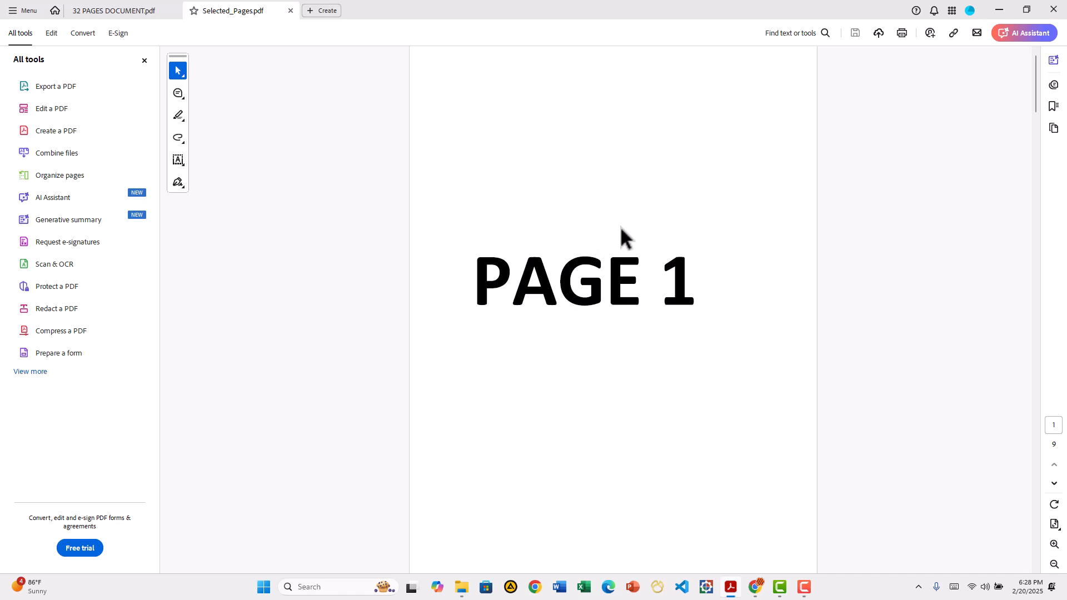
Examine every page of Selected_Pages.pdf to check the extracted pages, and return to its first page
{"action": "scroll", "coordinate": [633, 221], "scroll_direction": "down", "scroll_amount": 2}
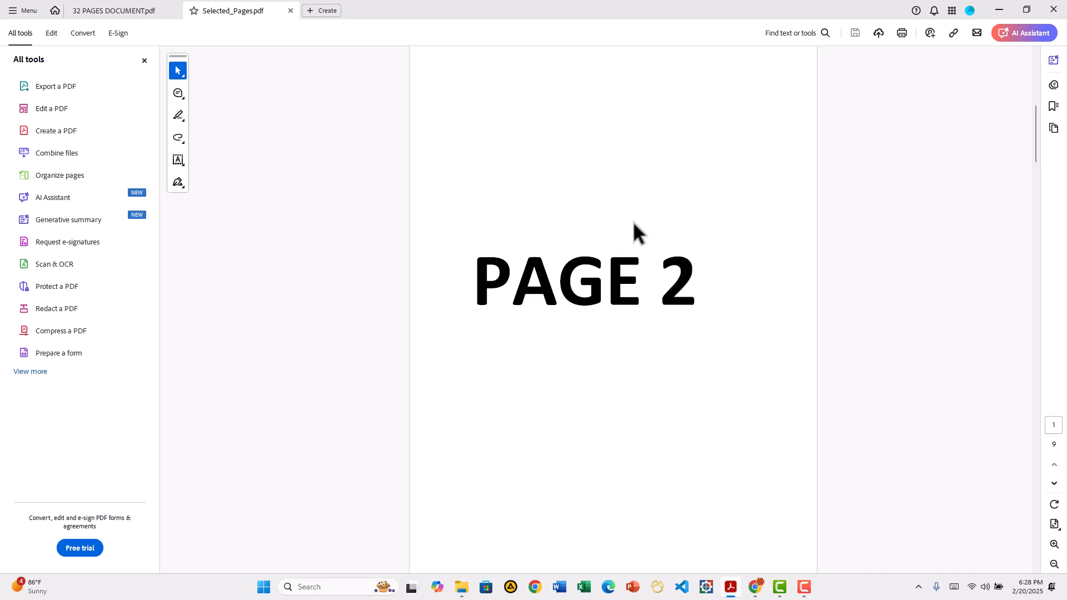
{"action": "scroll", "coordinate": [633, 220], "scroll_direction": "down", "scroll_amount": 2}
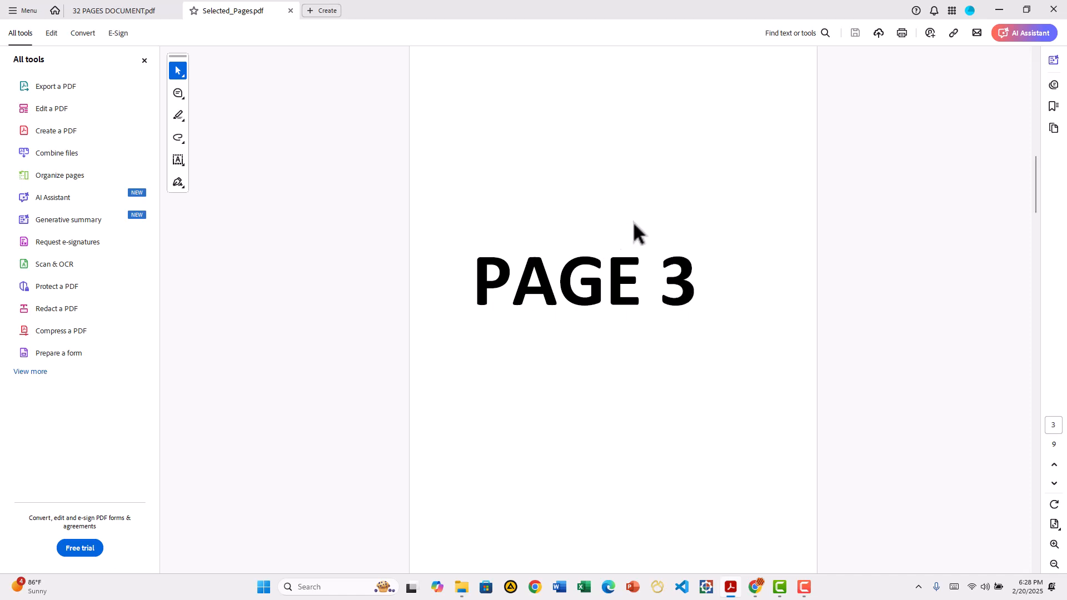
{"action": "scroll", "coordinate": [633, 221], "scroll_direction": "down", "scroll_amount": 2}
{"action": "scroll", "coordinate": [633, 220], "scroll_direction": "down", "scroll_amount": 2}
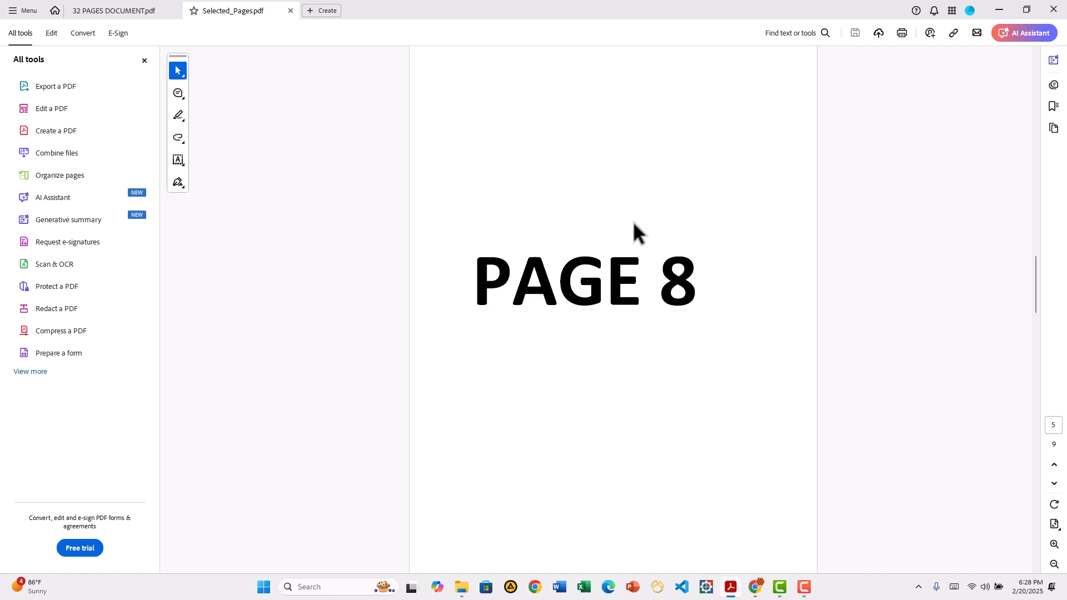
{"action": "scroll", "coordinate": [633, 222], "scroll_direction": "down", "scroll_amount": 2}
{"action": "scroll", "coordinate": [633, 222], "scroll_direction": "down", "scroll_amount": 2}
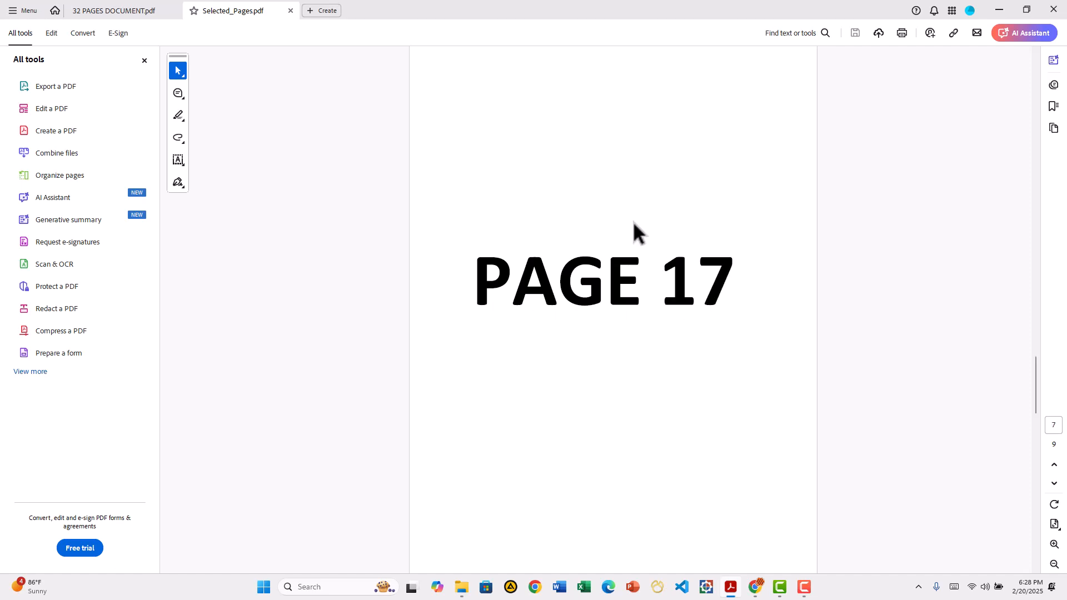
{"action": "scroll", "coordinate": [633, 221], "scroll_direction": "down", "scroll_amount": 1}
{"action": "scroll", "coordinate": [633, 221], "scroll_direction": "down", "scroll_amount": 1}
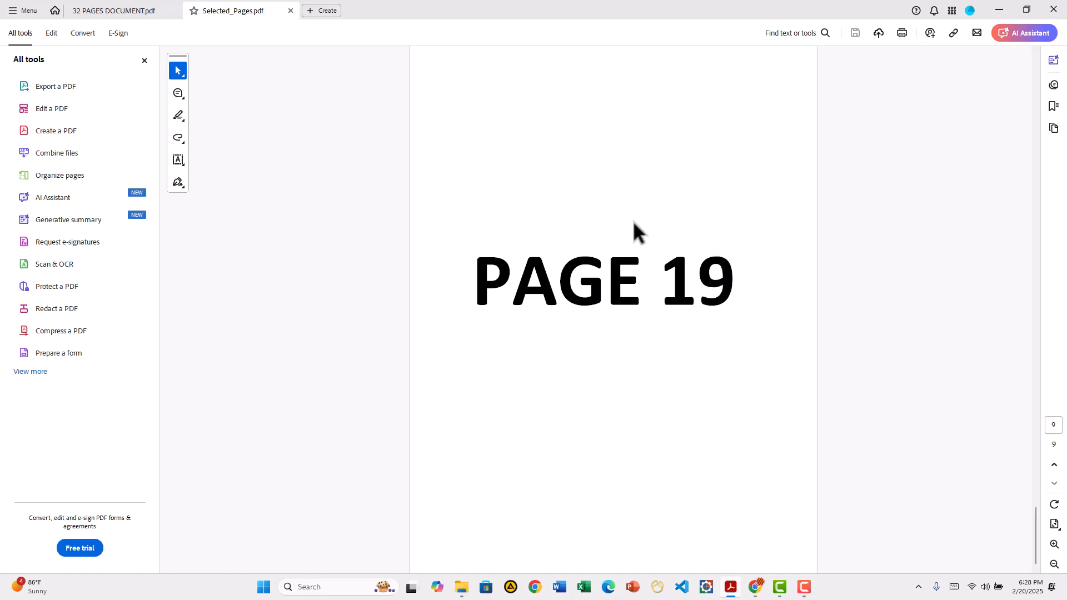
{"action": "scroll", "coordinate": [633, 220], "scroll_direction": "up", "scroll_amount": 10}
{"action": "scroll", "coordinate": [633, 221], "scroll_direction": "down", "scroll_amount": 3}
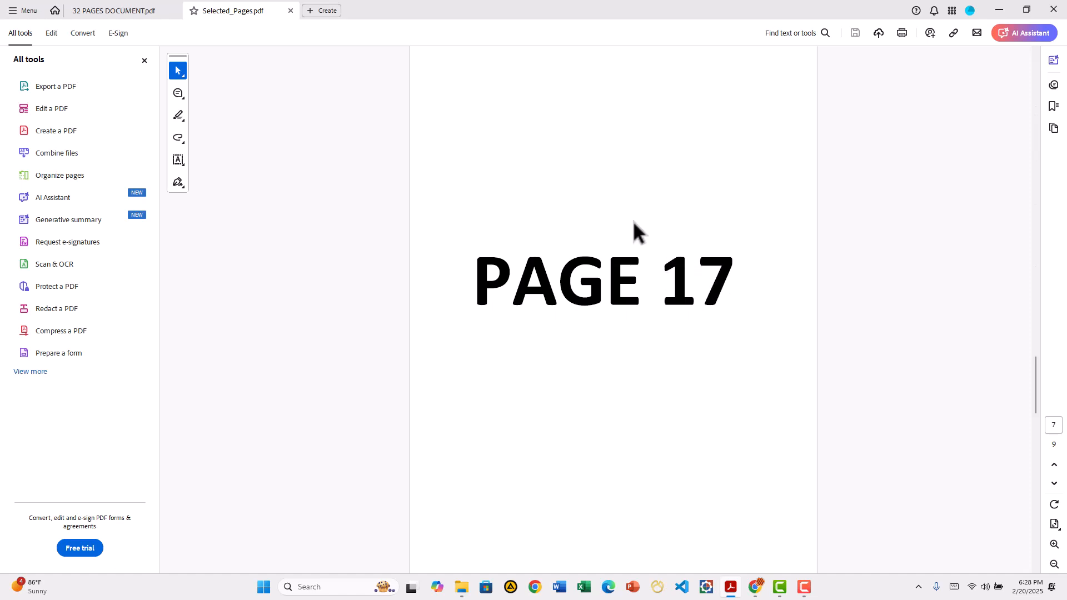
{"action": "scroll", "coordinate": [634, 221], "scroll_direction": "up", "scroll_amount": 3}
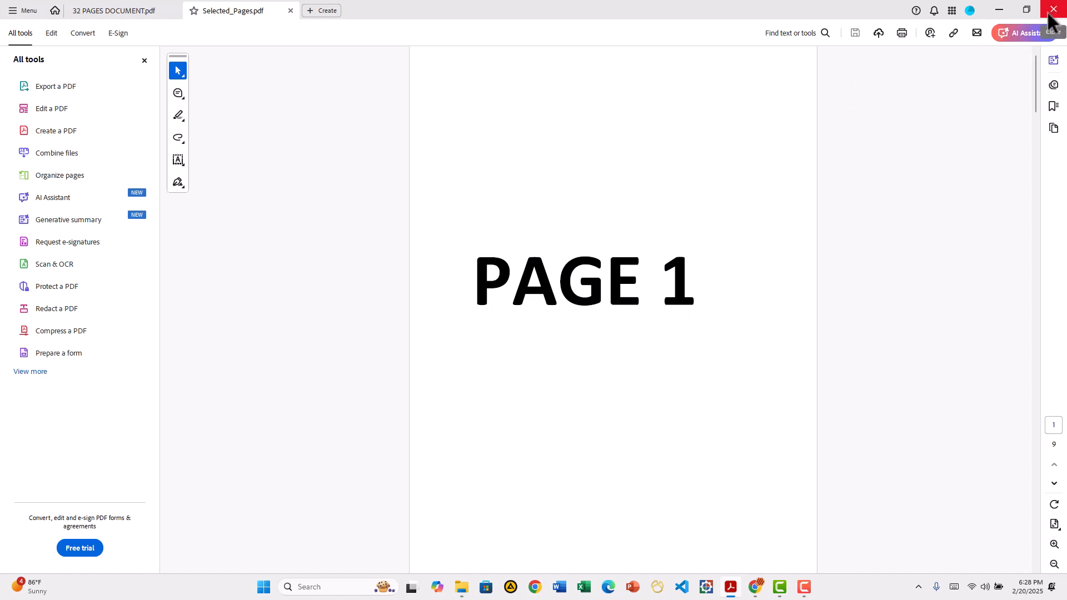
{"action": "left_click", "coordinate": [804, 587]}
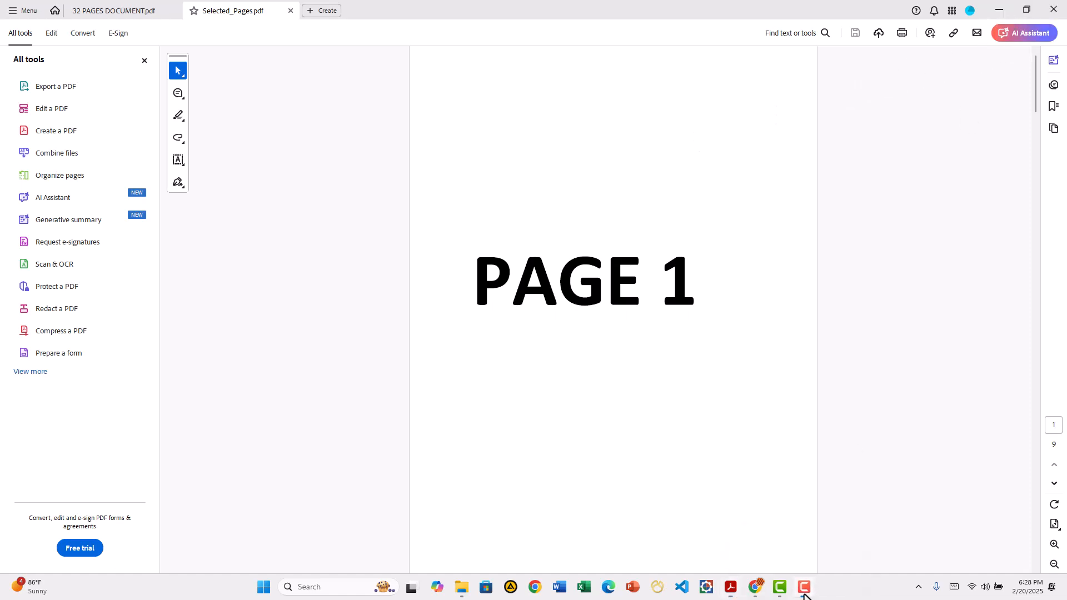